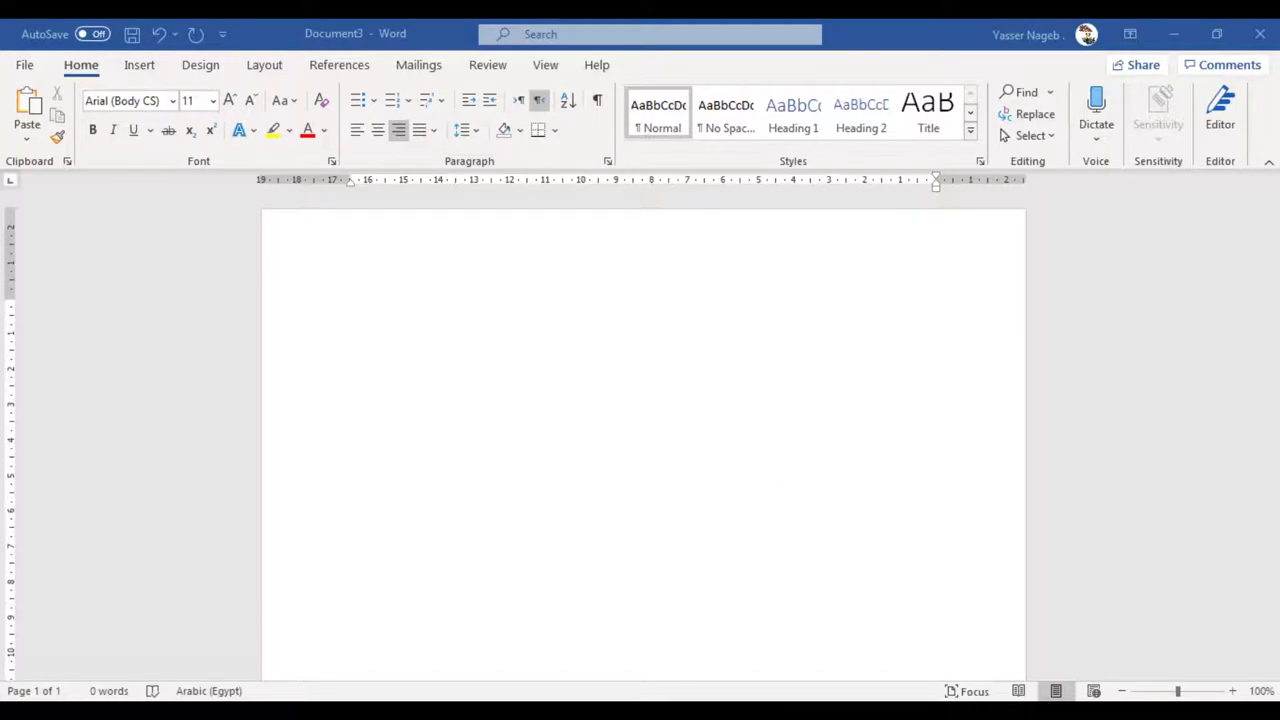
click(571, 666)
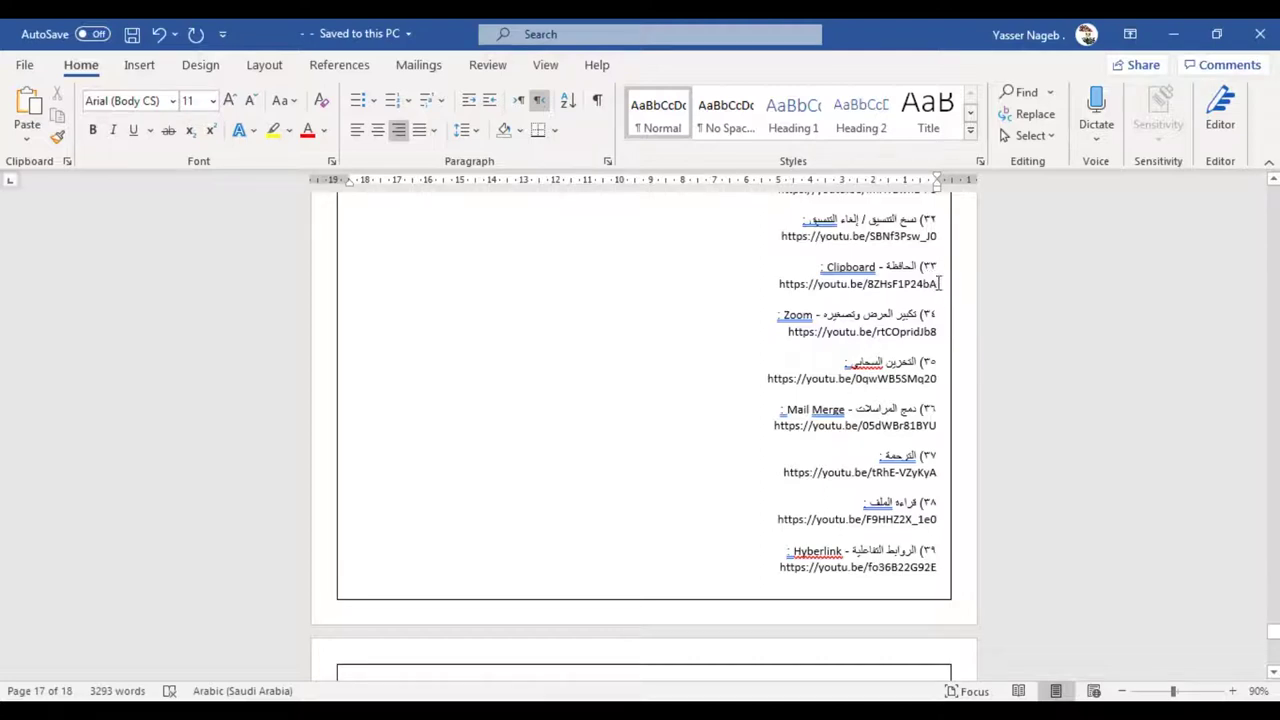
drag(940, 283, 777, 284)
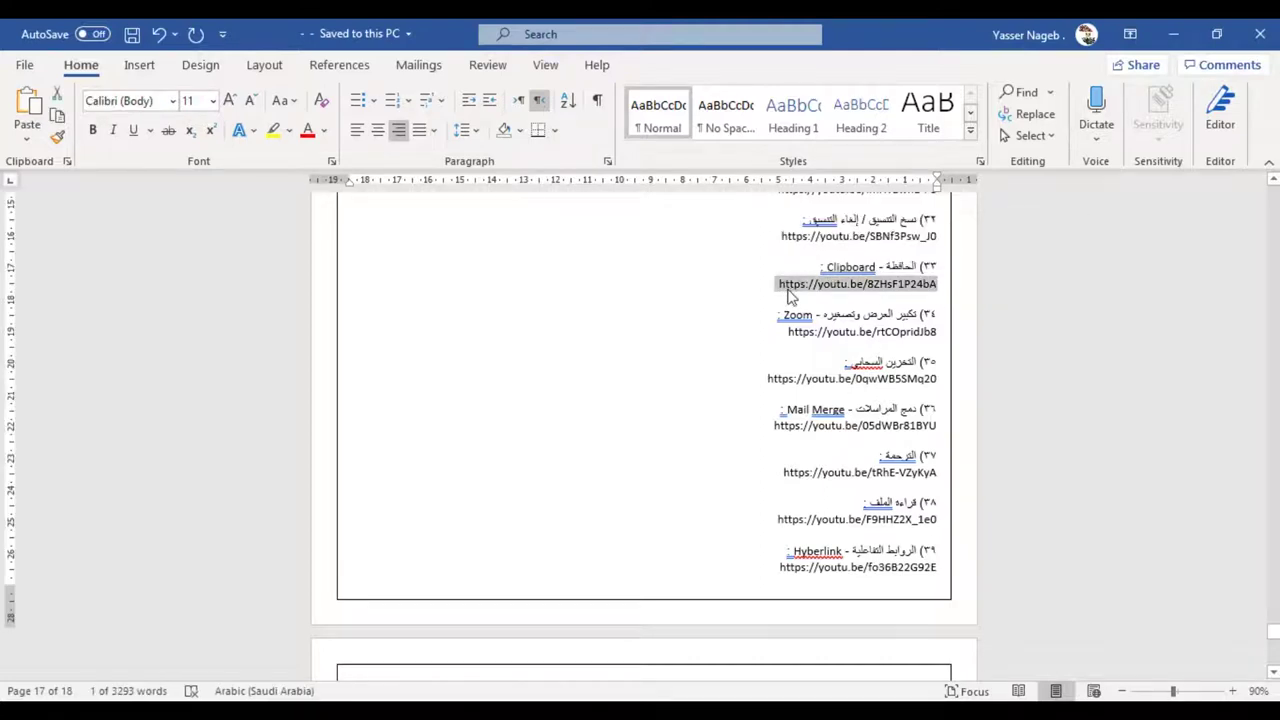
right_click(786, 295)
click(812, 329)
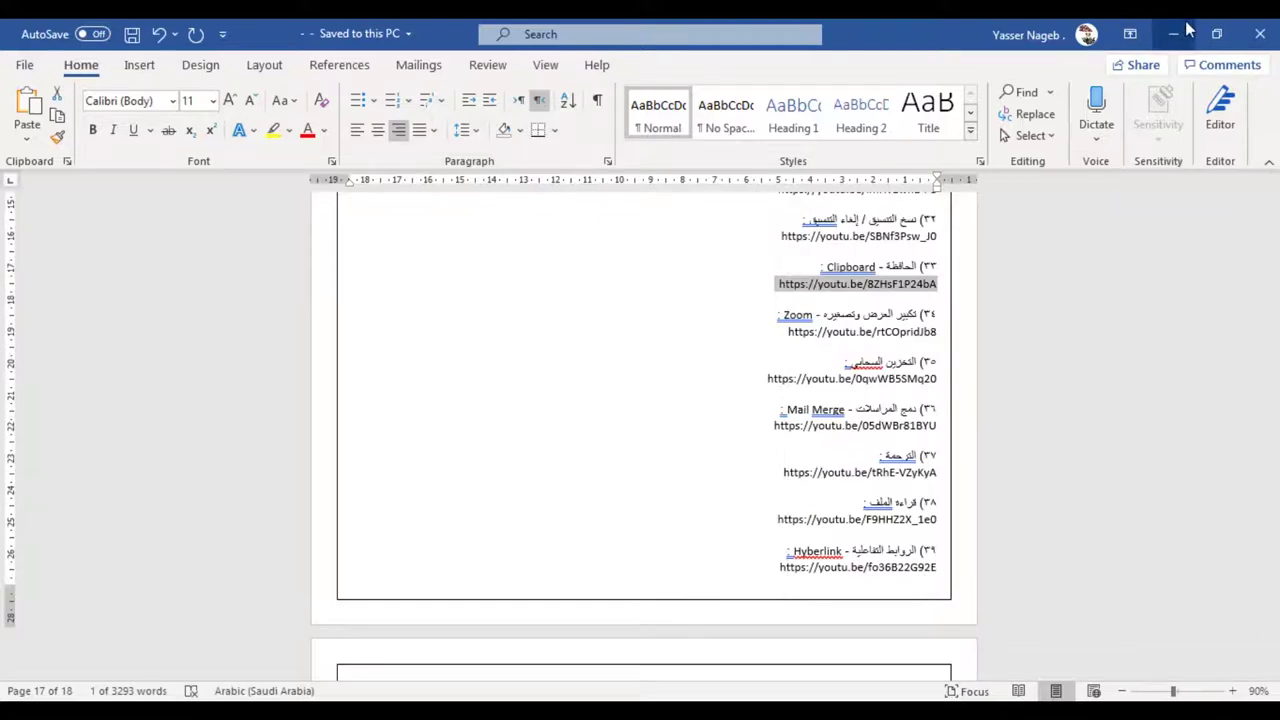
click(1186, 30)
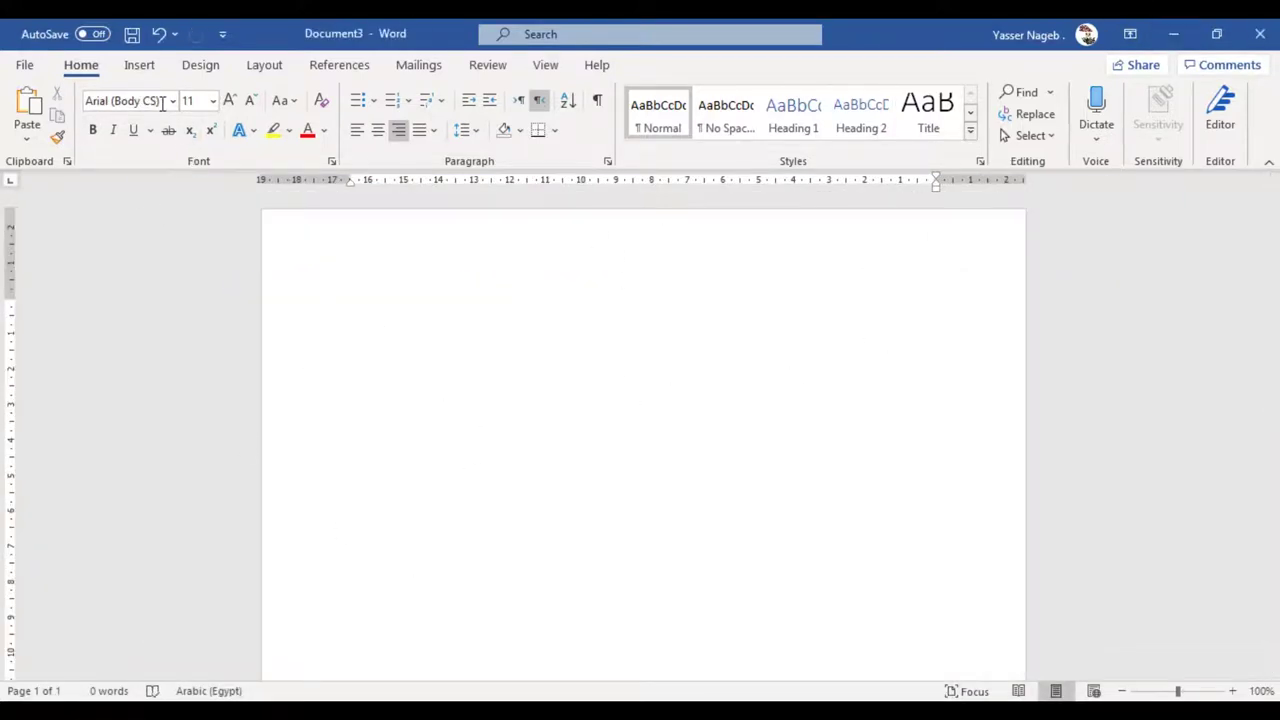
Step: Paste the Clipboard lesson link into Insert > Online Video and embed it in the blank document
click(148, 76)
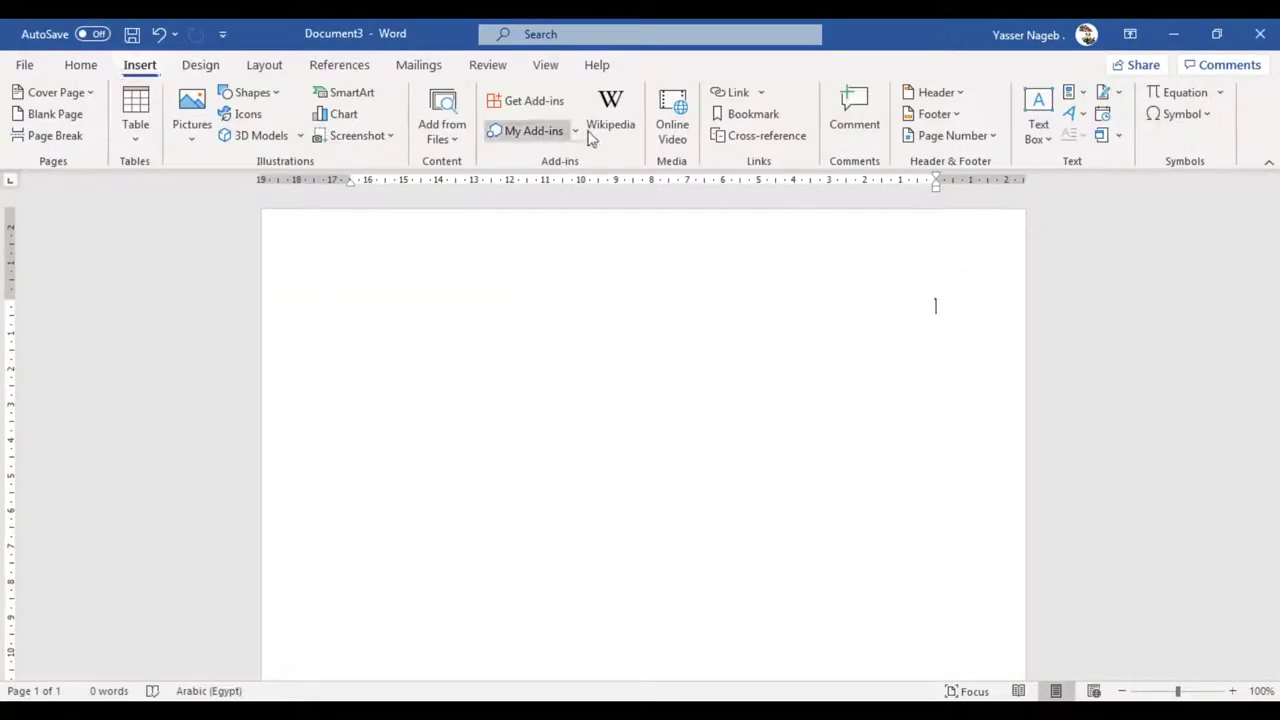
click(670, 146)
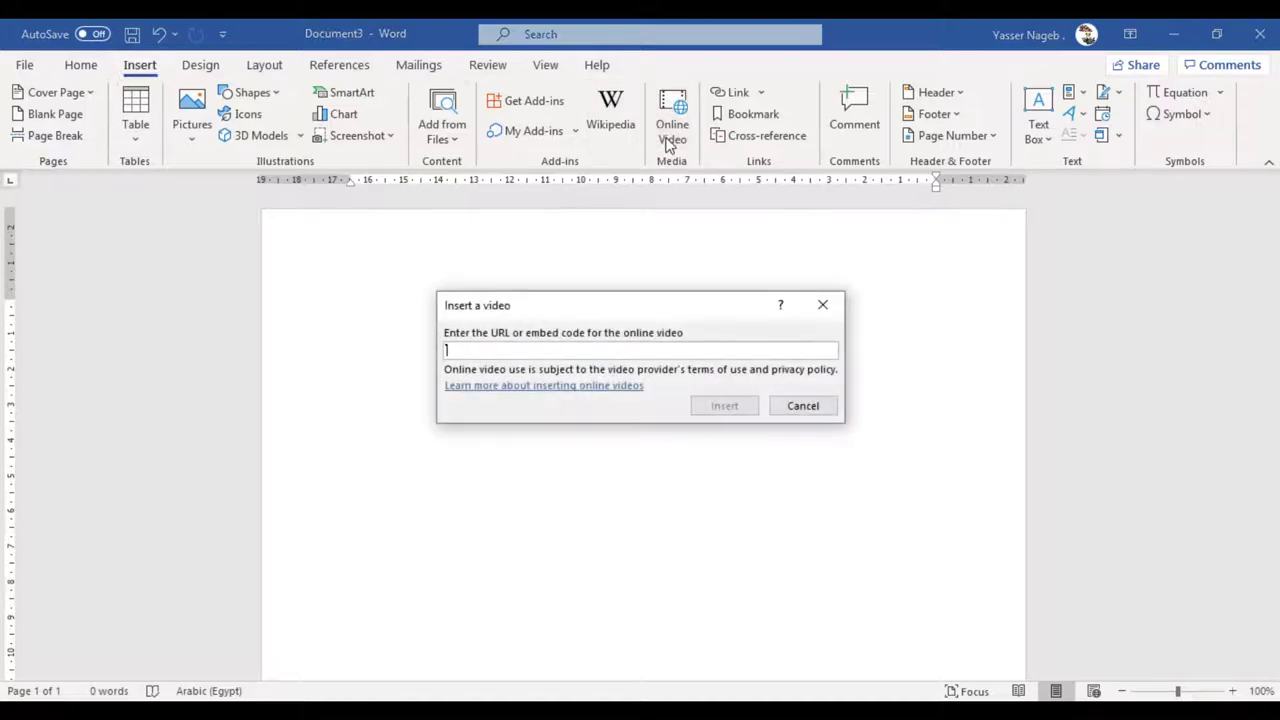
right_click(655, 352)
click(700, 406)
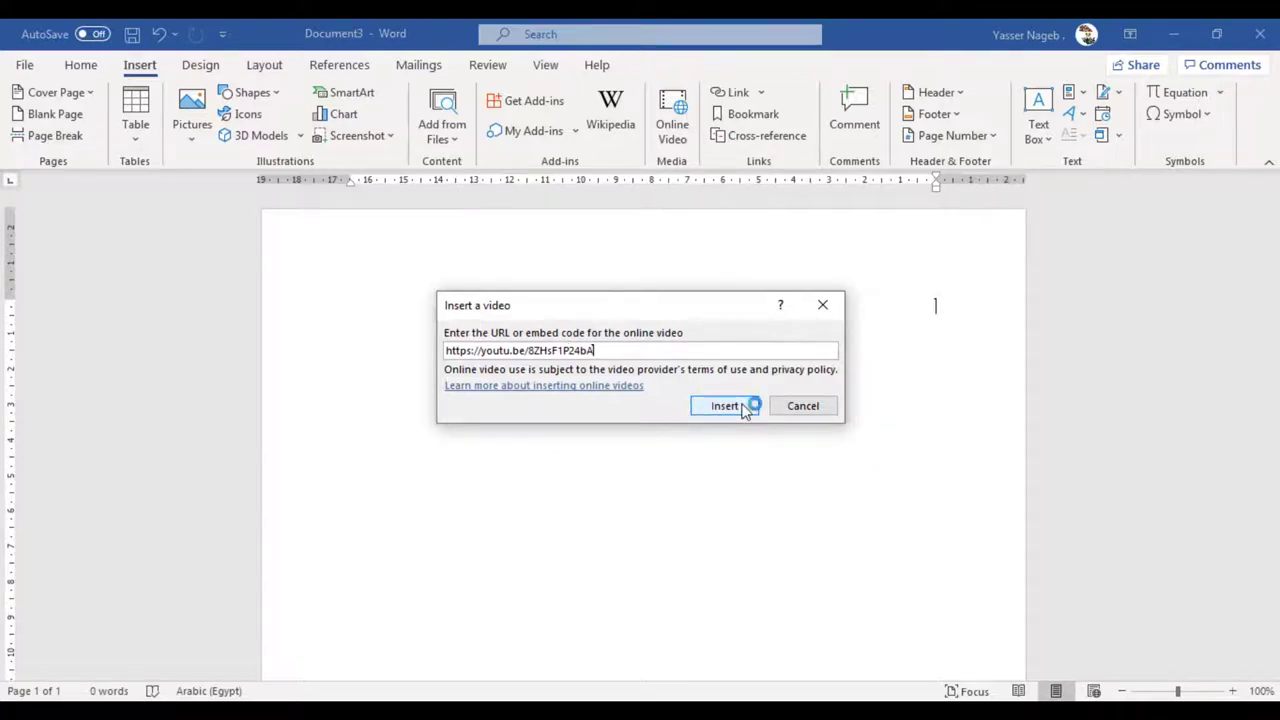
click(745, 410)
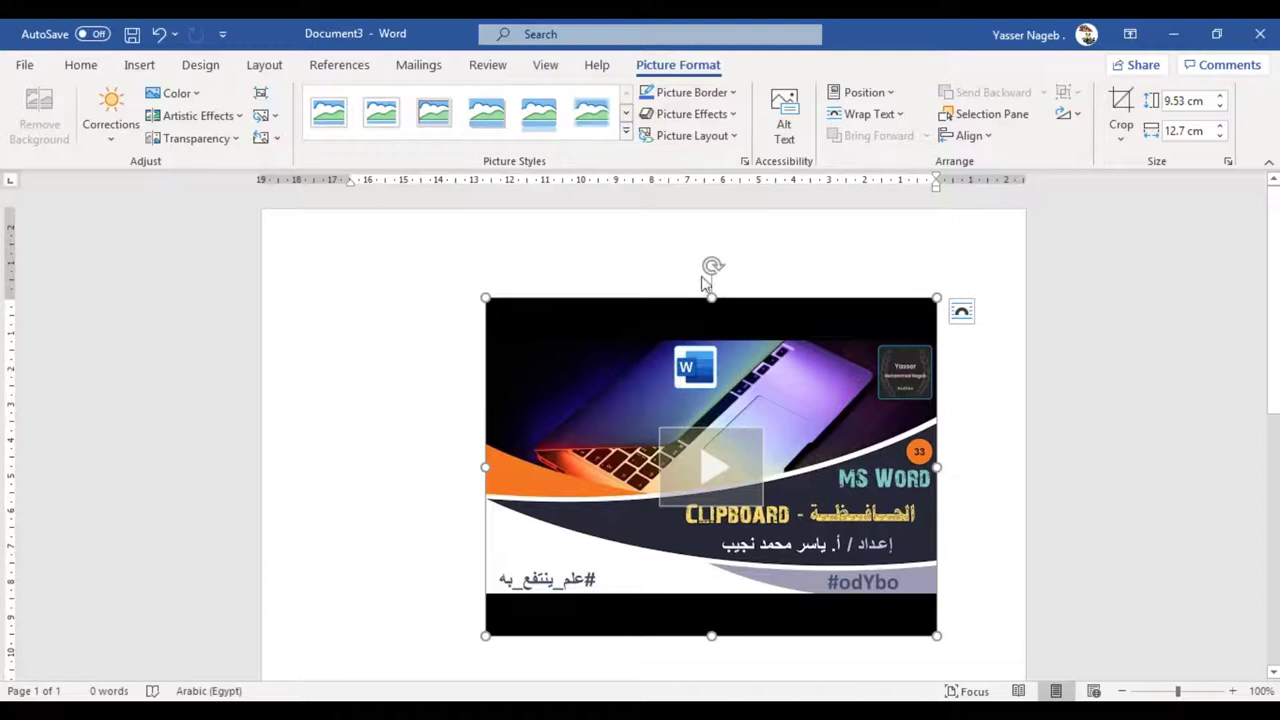
Step: Resize the embedded video to 18.15 cm wide and 10.05 cm tall
drag(487, 468, 440, 470)
key(ctrl+z)
drag(486, 636, 333, 578)
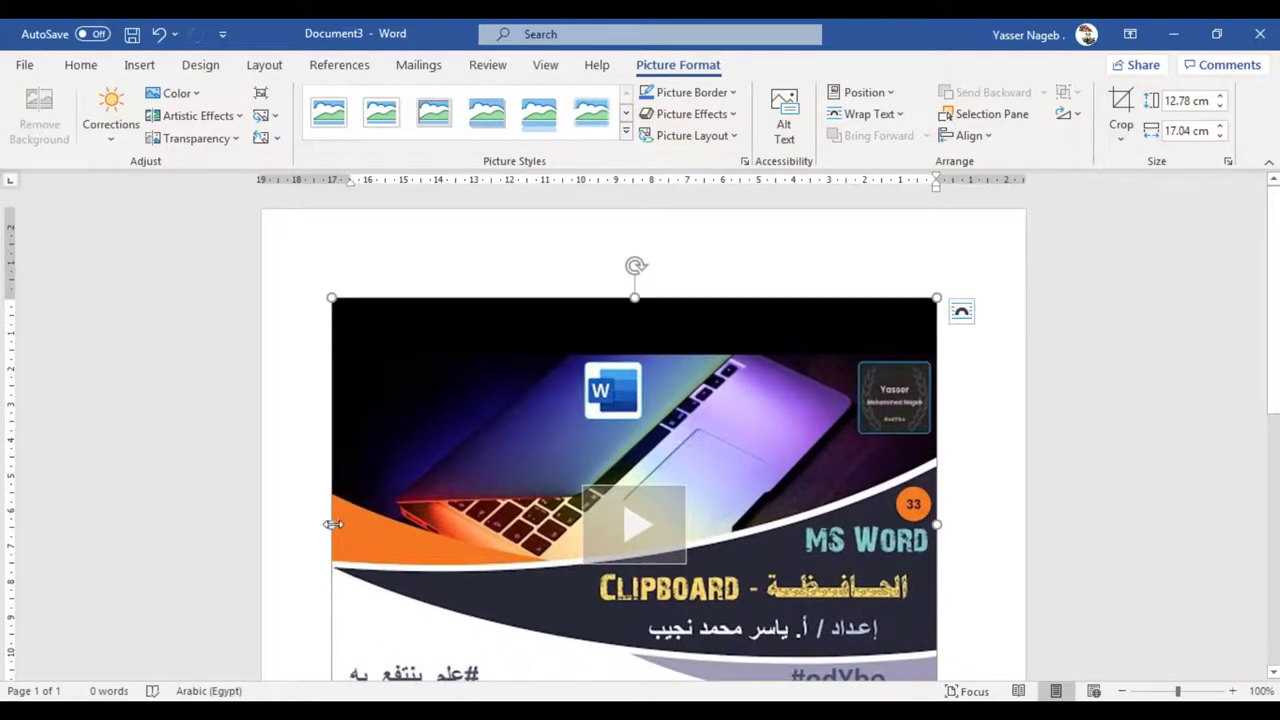
drag(344, 525, 292, 524)
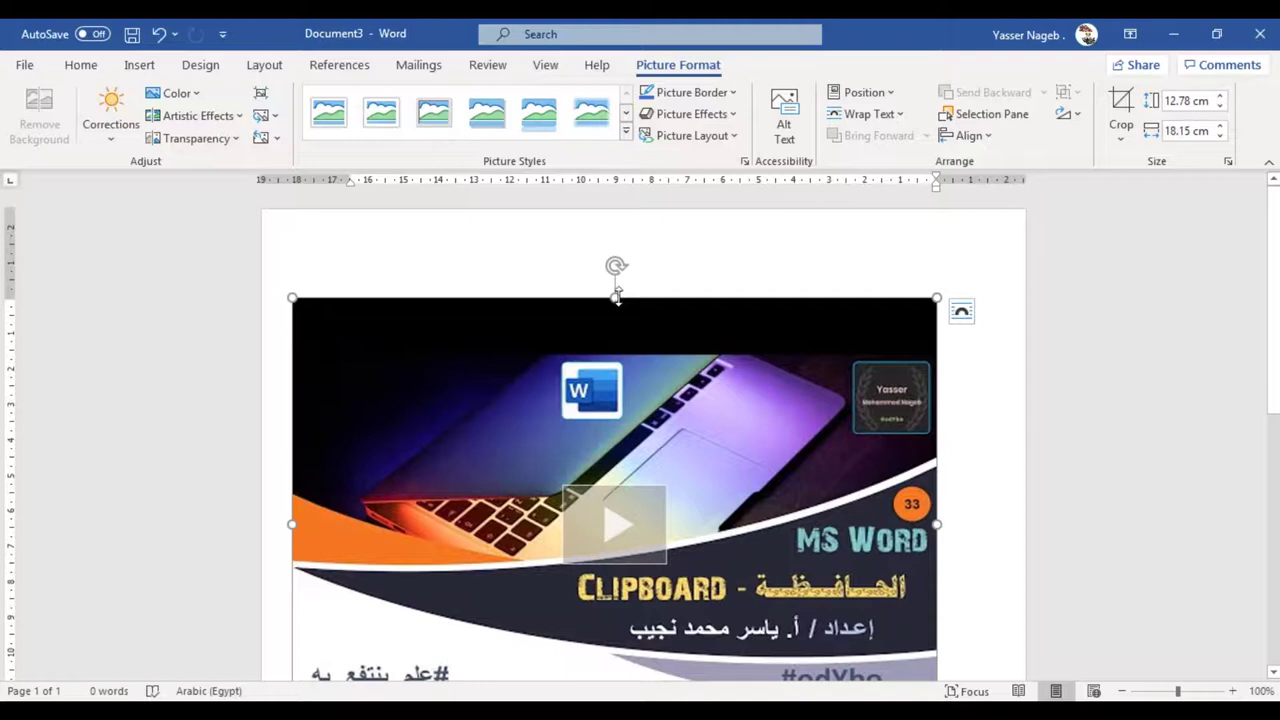
drag(607, 303, 760, 462)
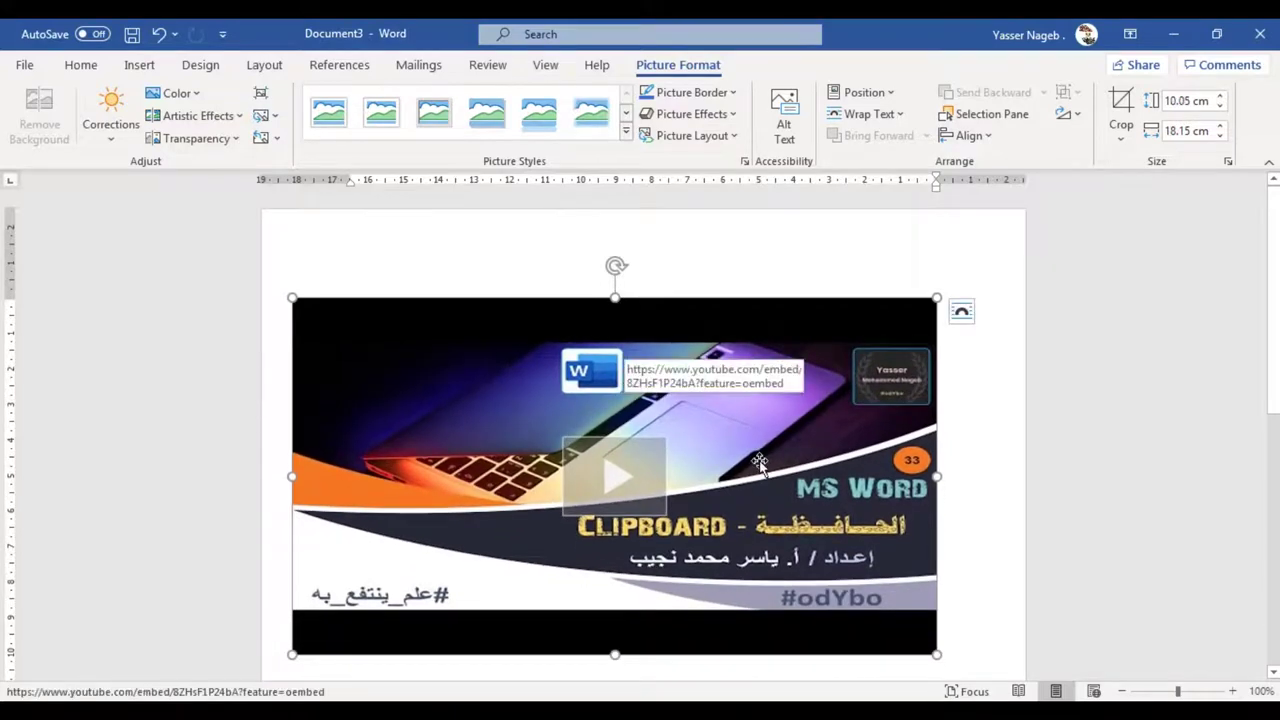
Step: Crop the black band off the video's bottom, leaving it 7.75 cm tall
right_click(758, 459)
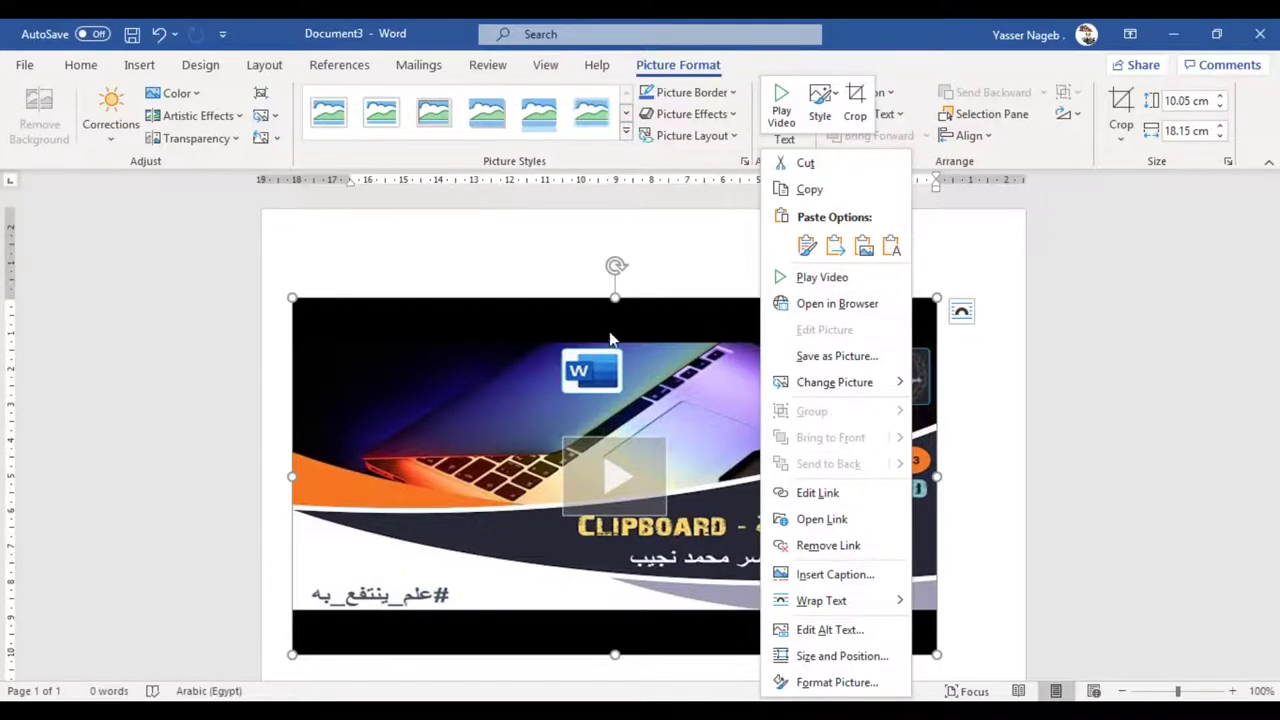
click(855, 100)
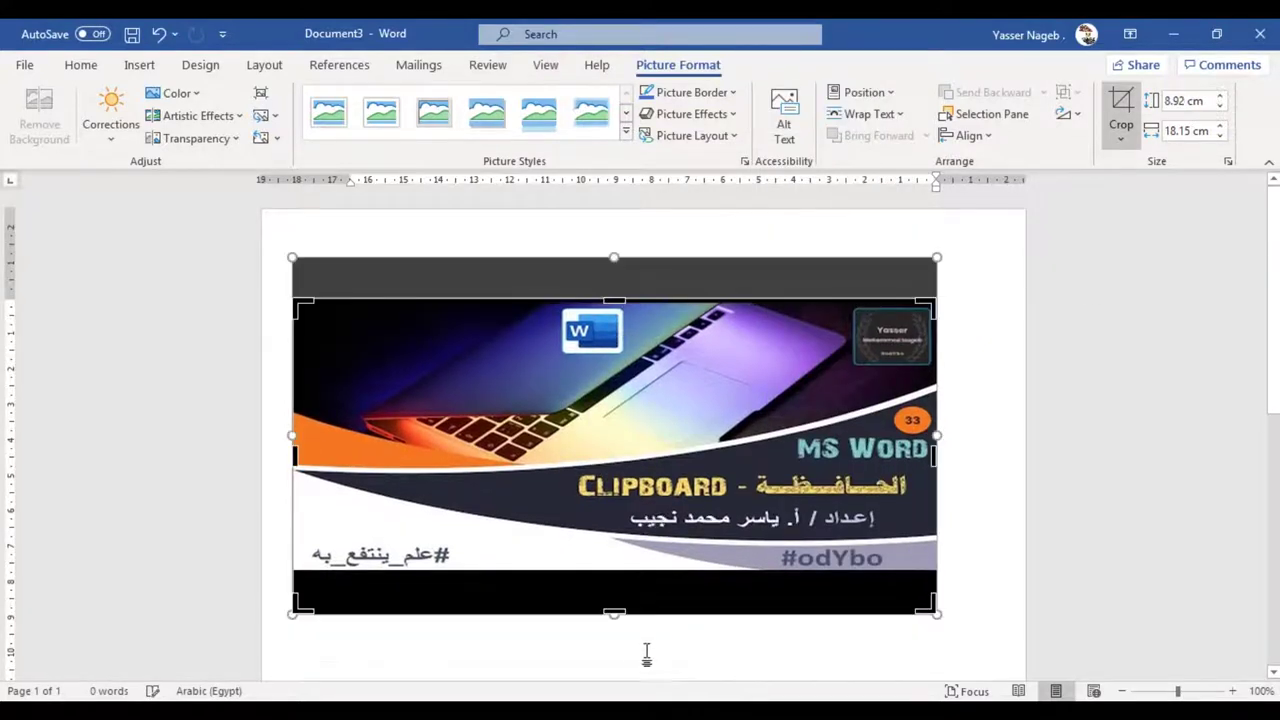
drag(616, 612, 627, 571)
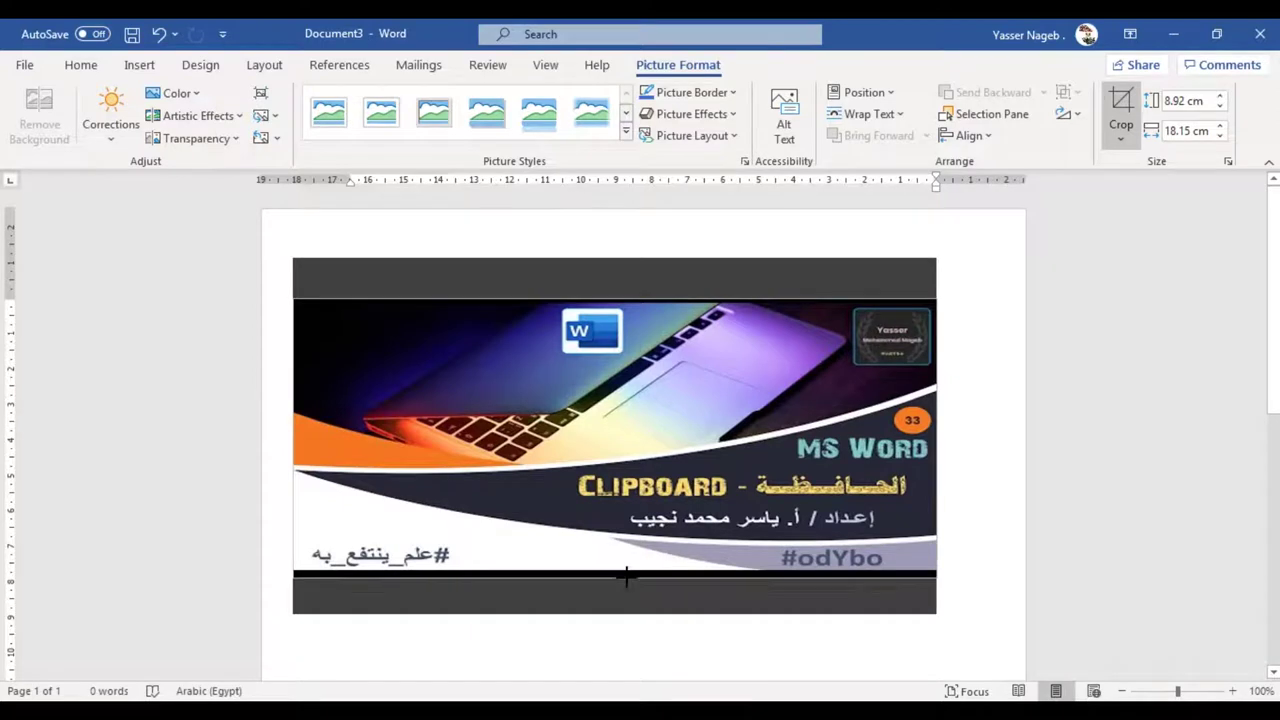
click(649, 651)
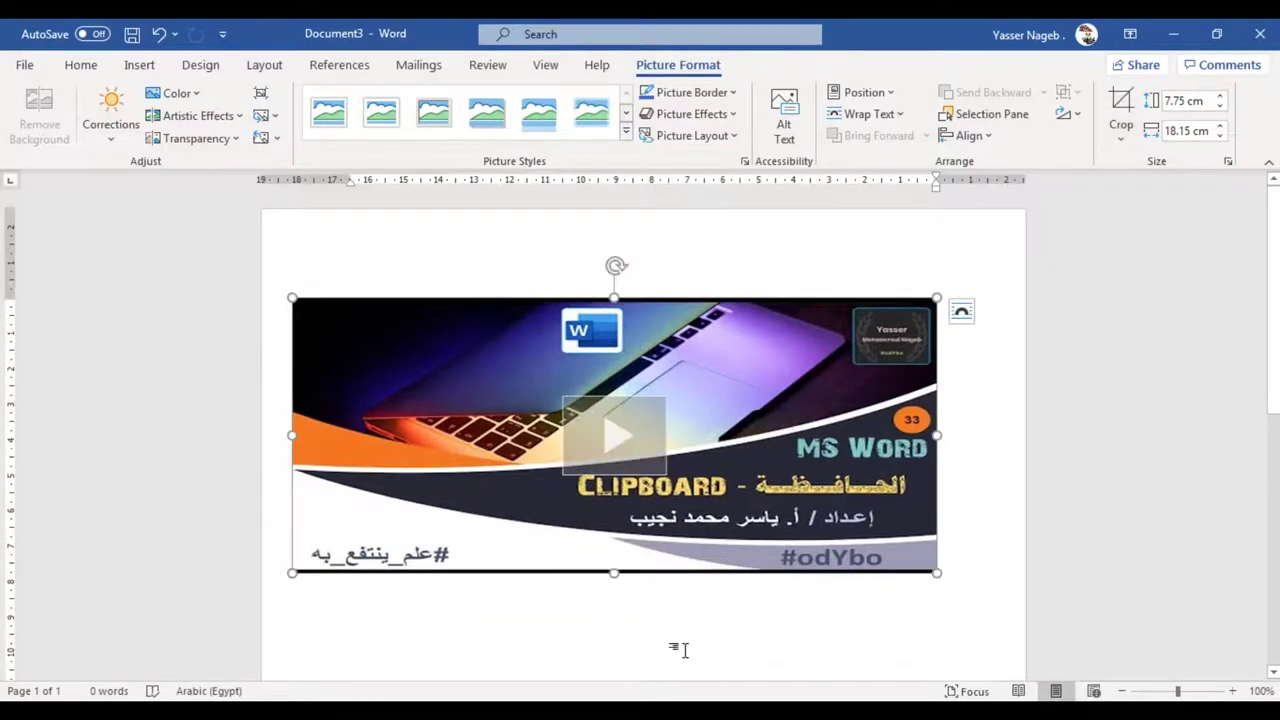
Step: Open the Clipboard video's inline player and start playback
click(616, 438)
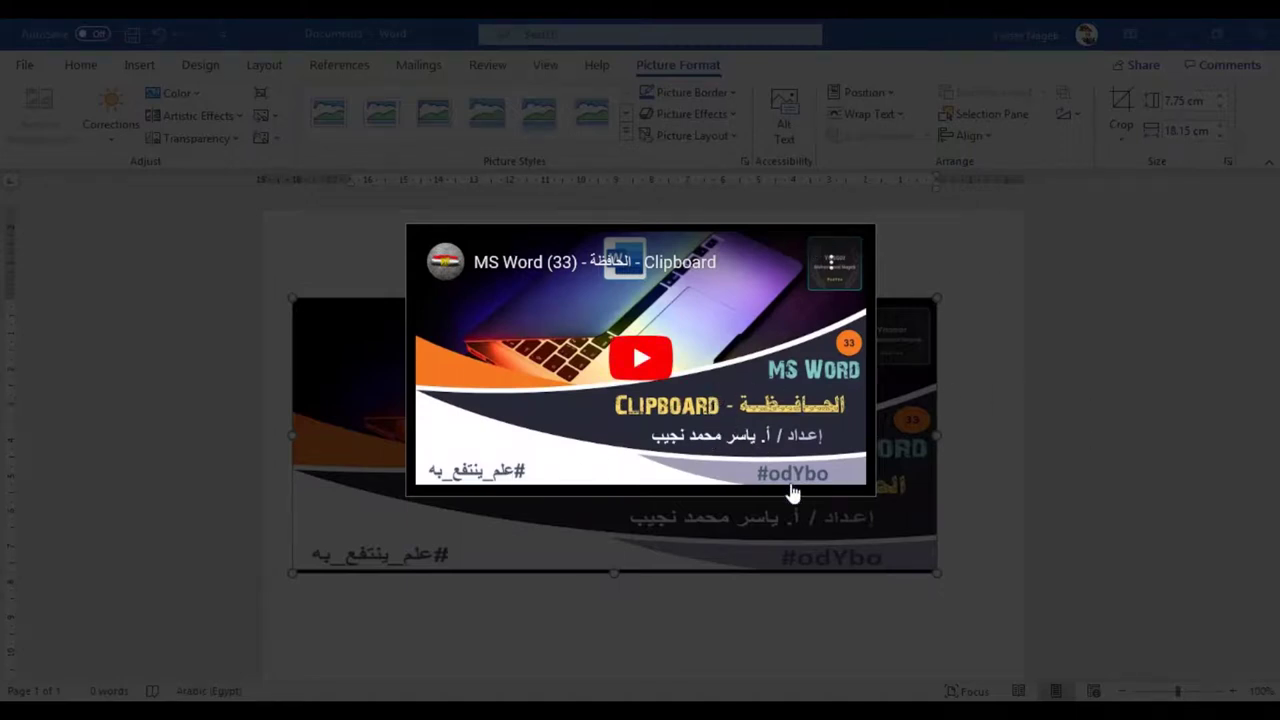
click(652, 361)
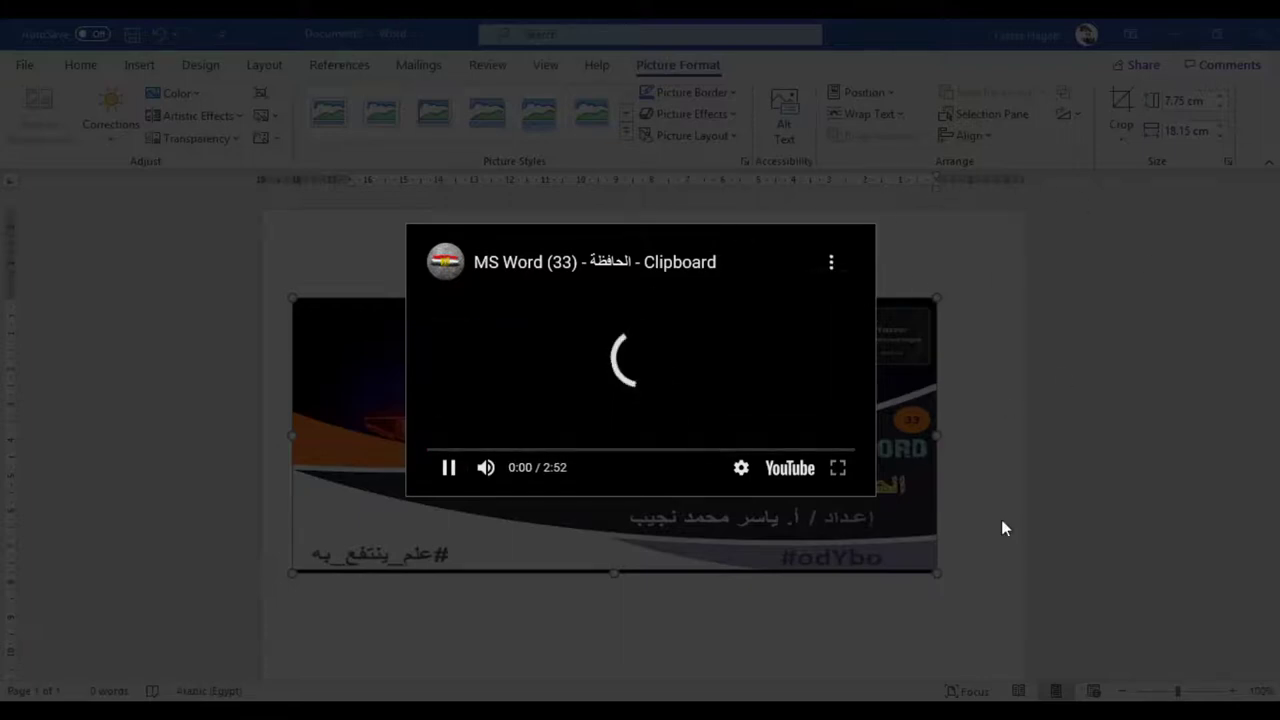
Step: Check the playback settings, pause the video at 0:14, and view the share options
click(741, 468)
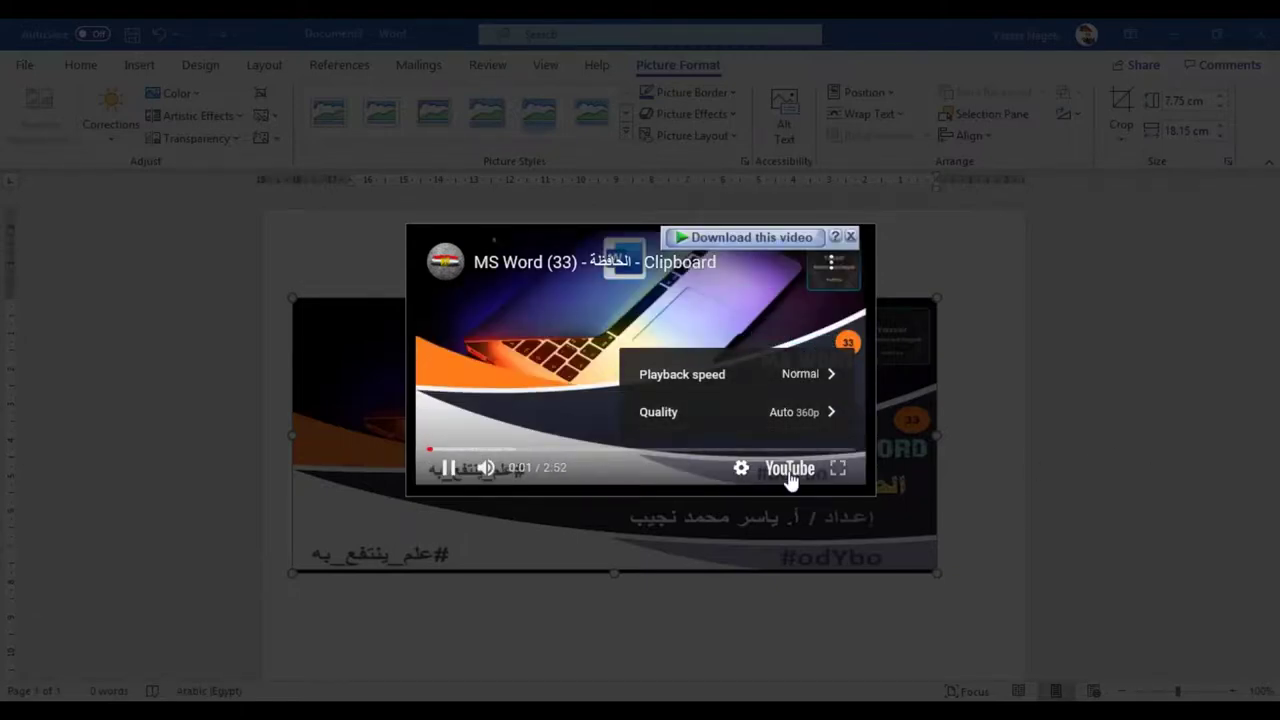
click(636, 487)
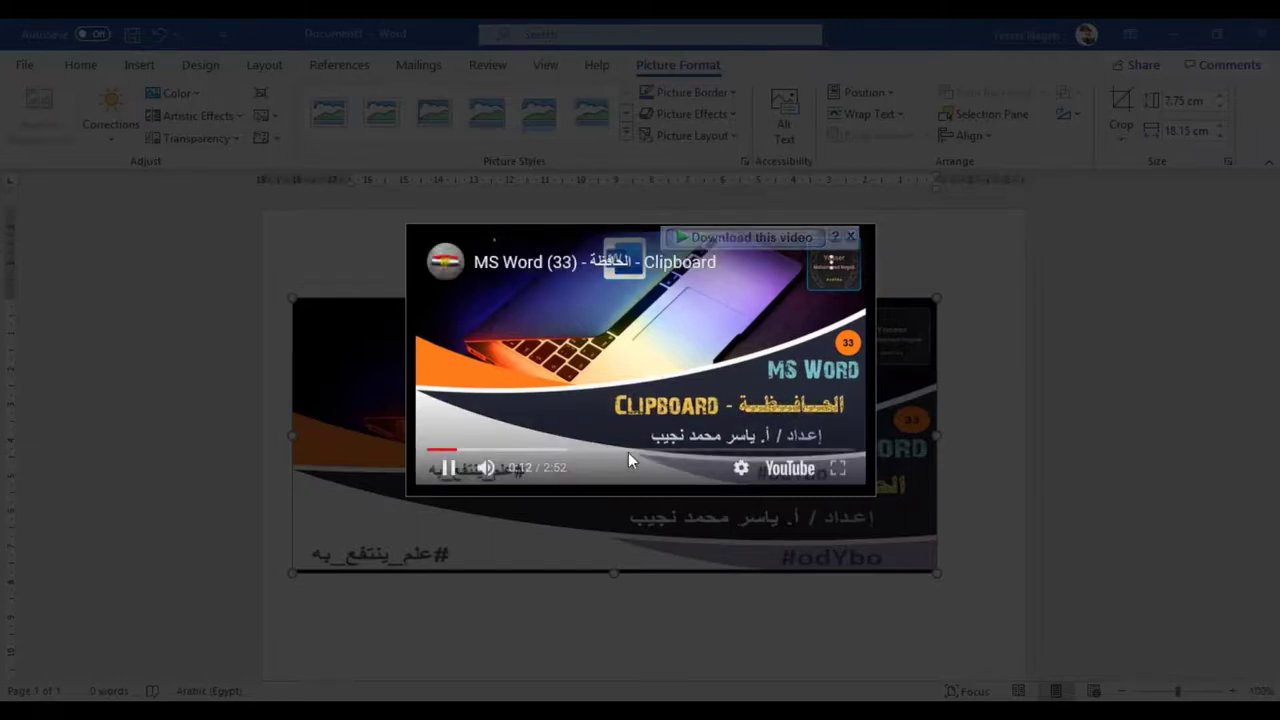
click(448, 467)
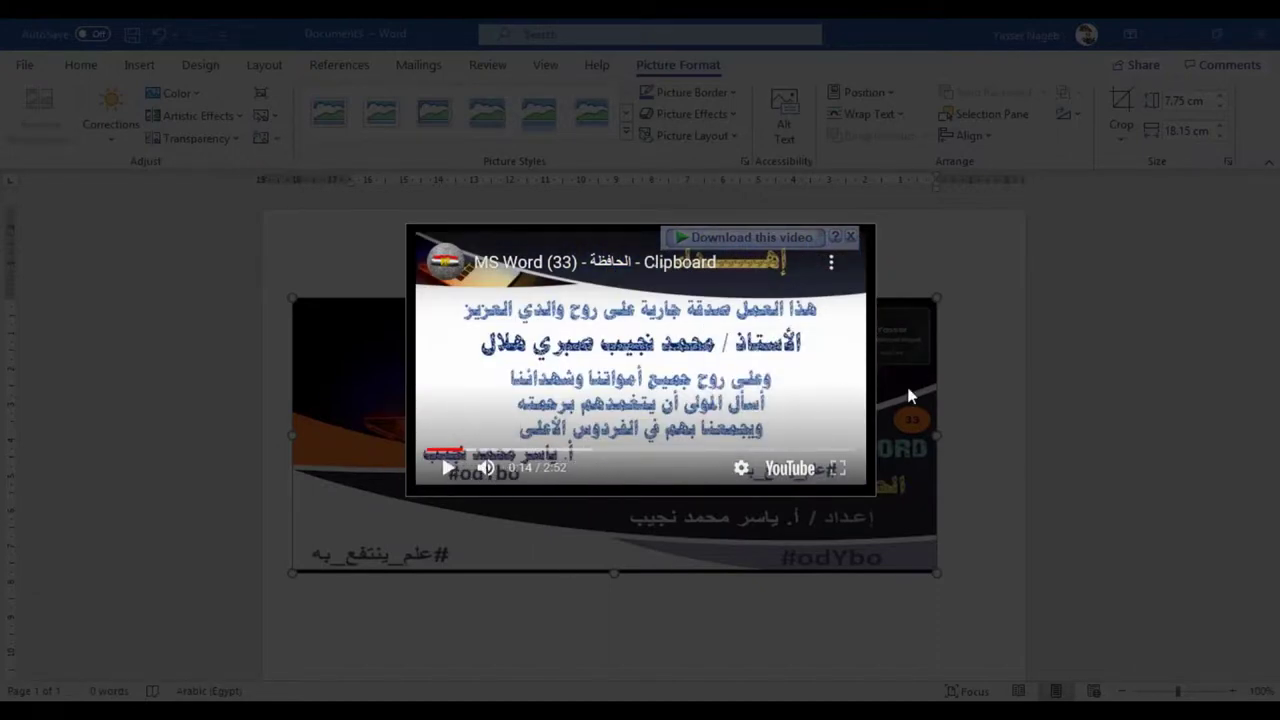
click(832, 263)
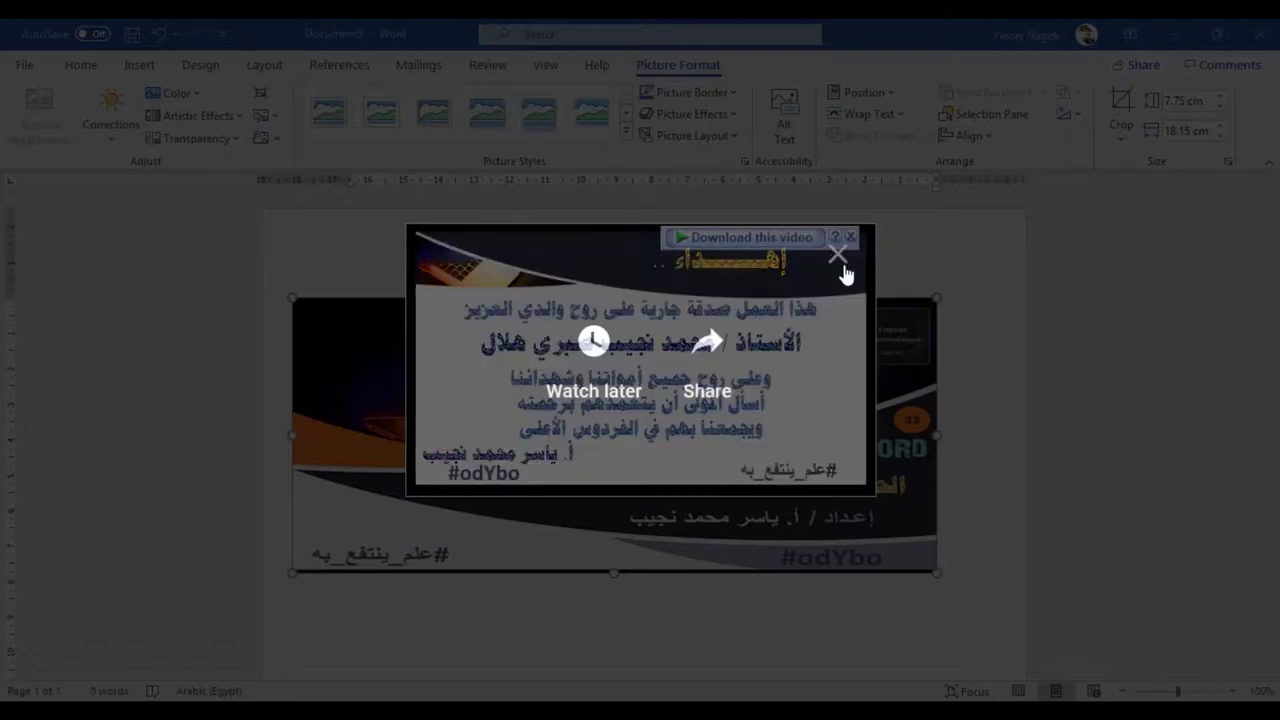
click(838, 256)
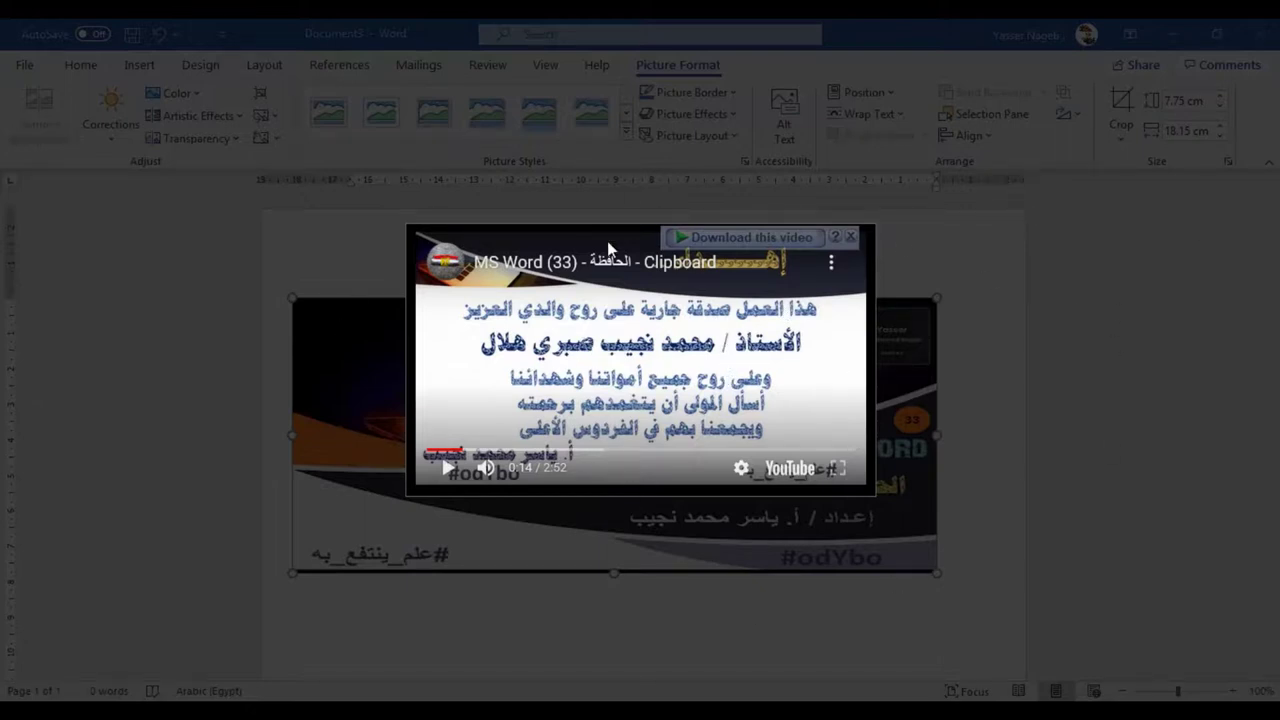
click(830, 263)
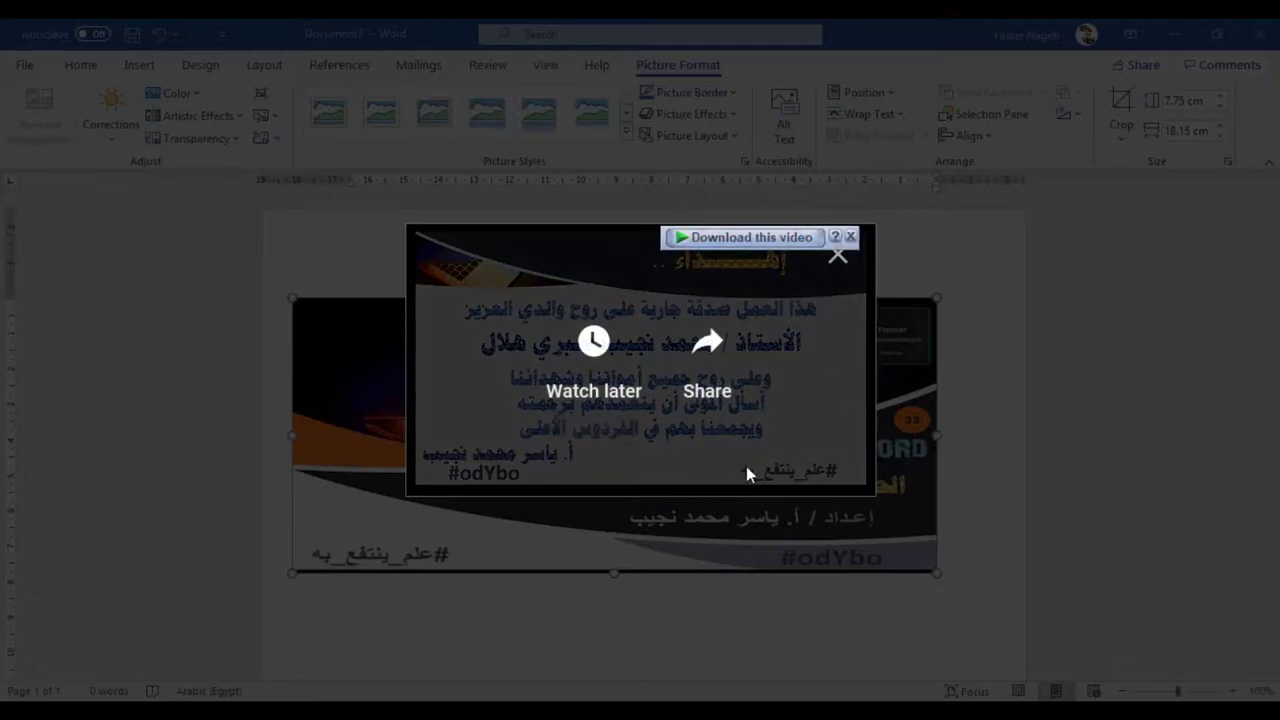
click(838, 270)
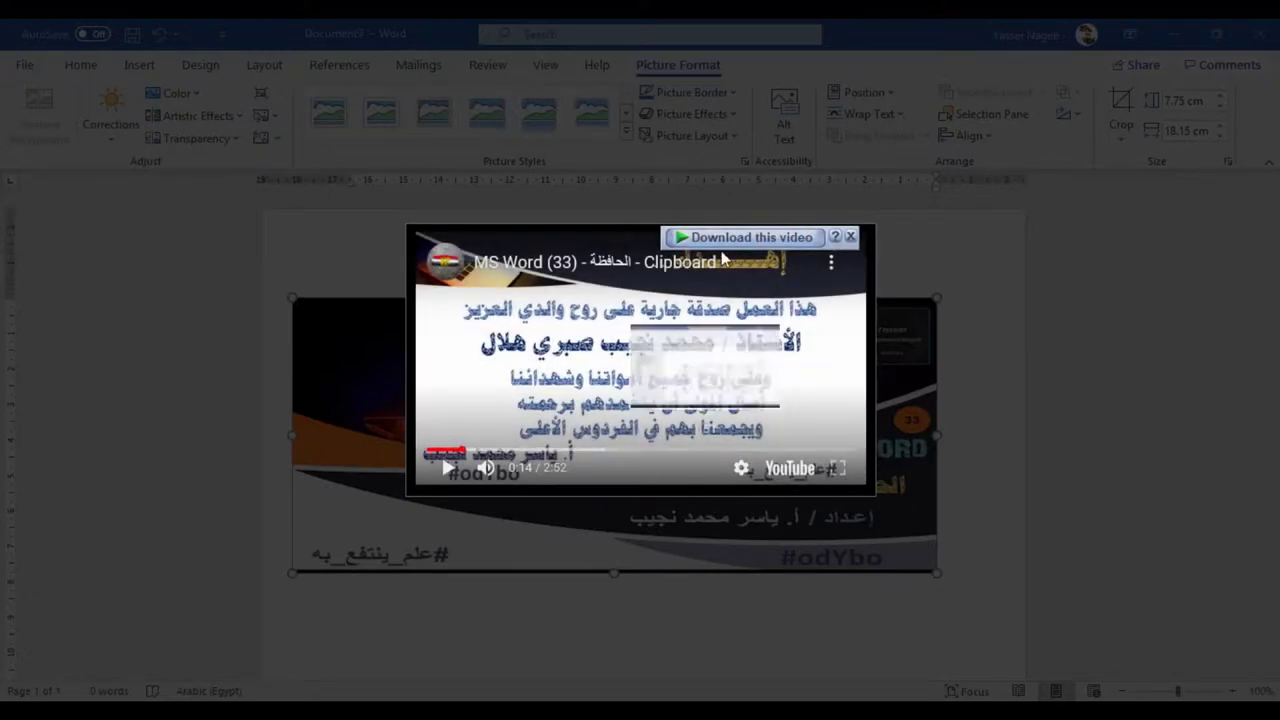
Step: Jump ahead to 0:51, review the quality choices, then close the player
drag(502, 452, 555, 450)
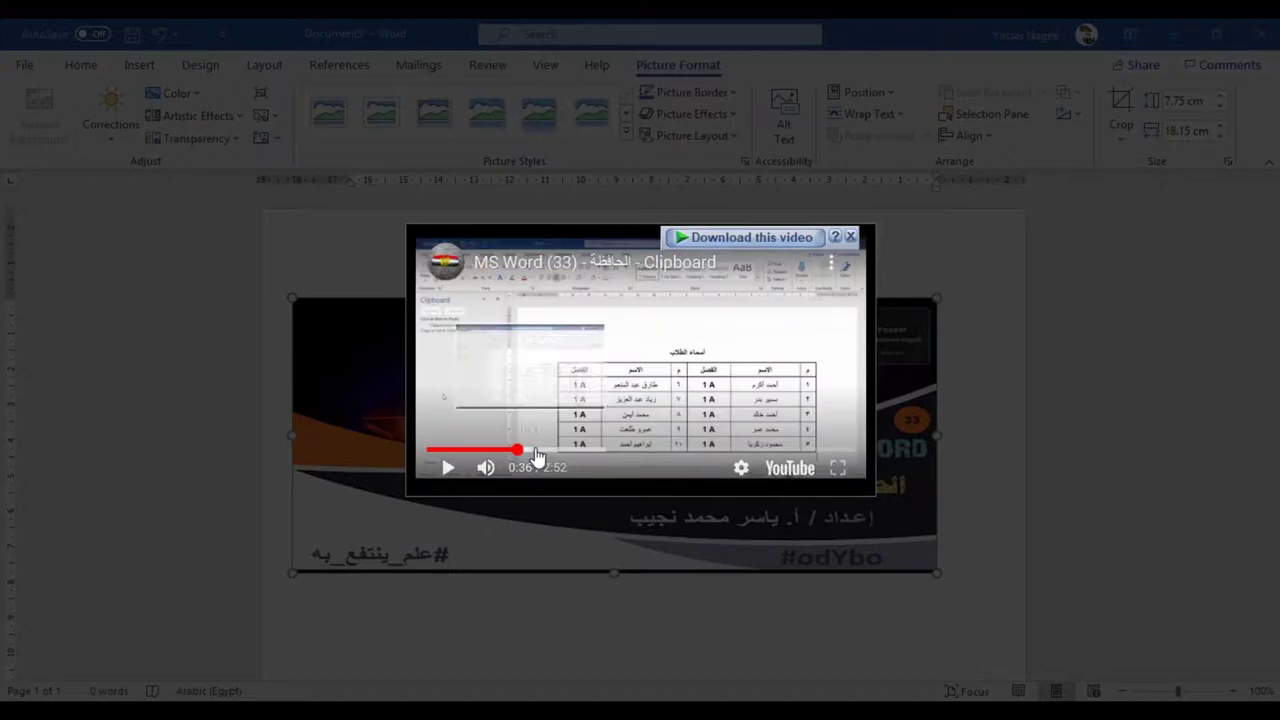
click(741, 467)
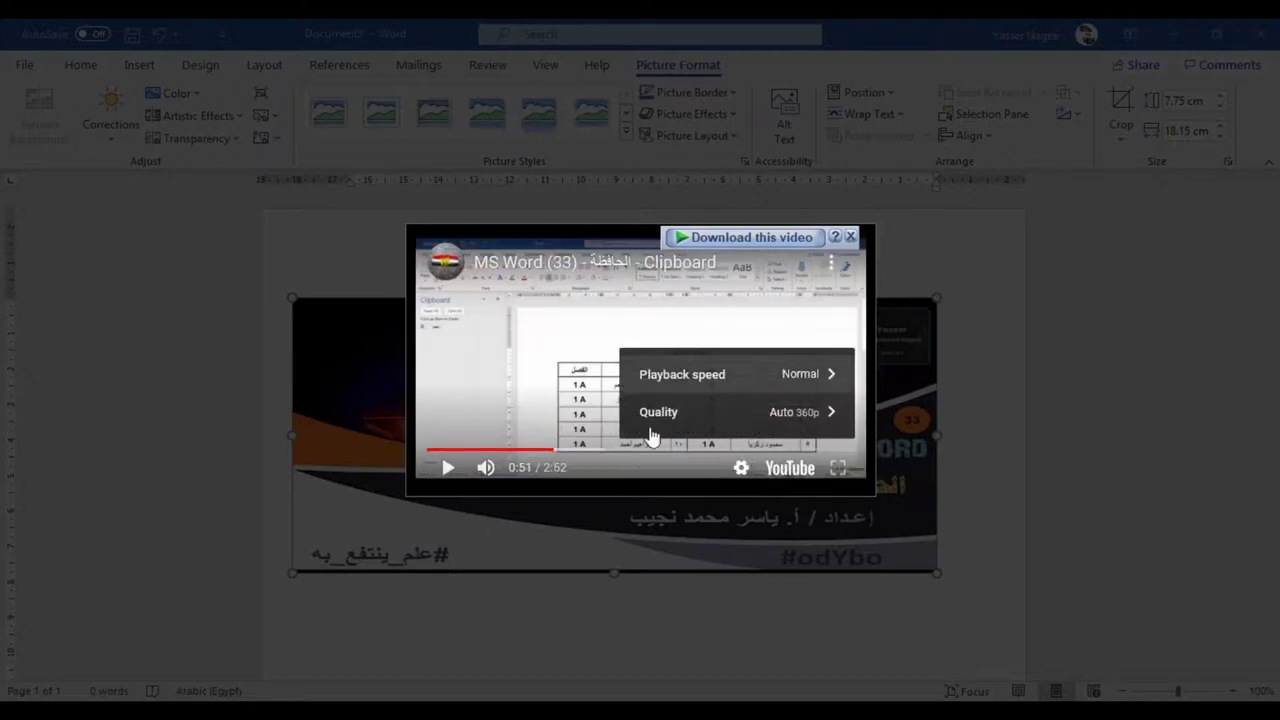
click(806, 418)
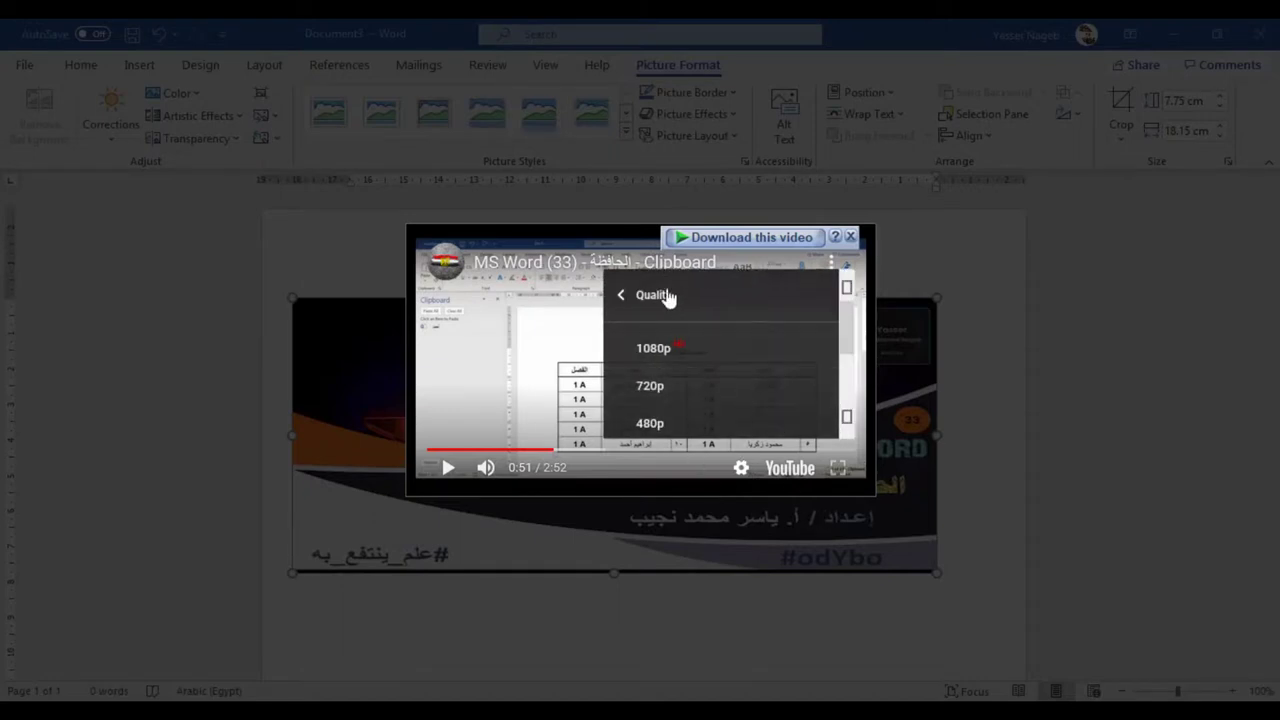
click(662, 622)
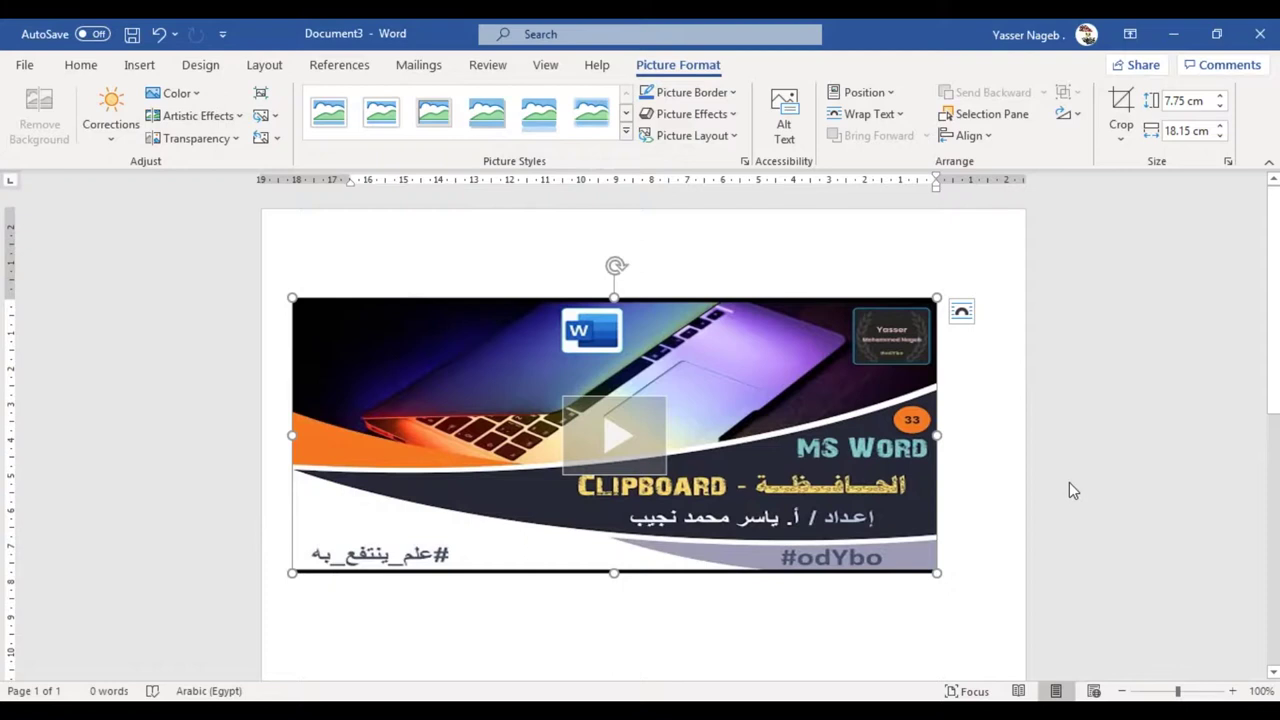
Step: Check the video's link address without changes, then delete the embedded Clipboard video
right_click(850, 468)
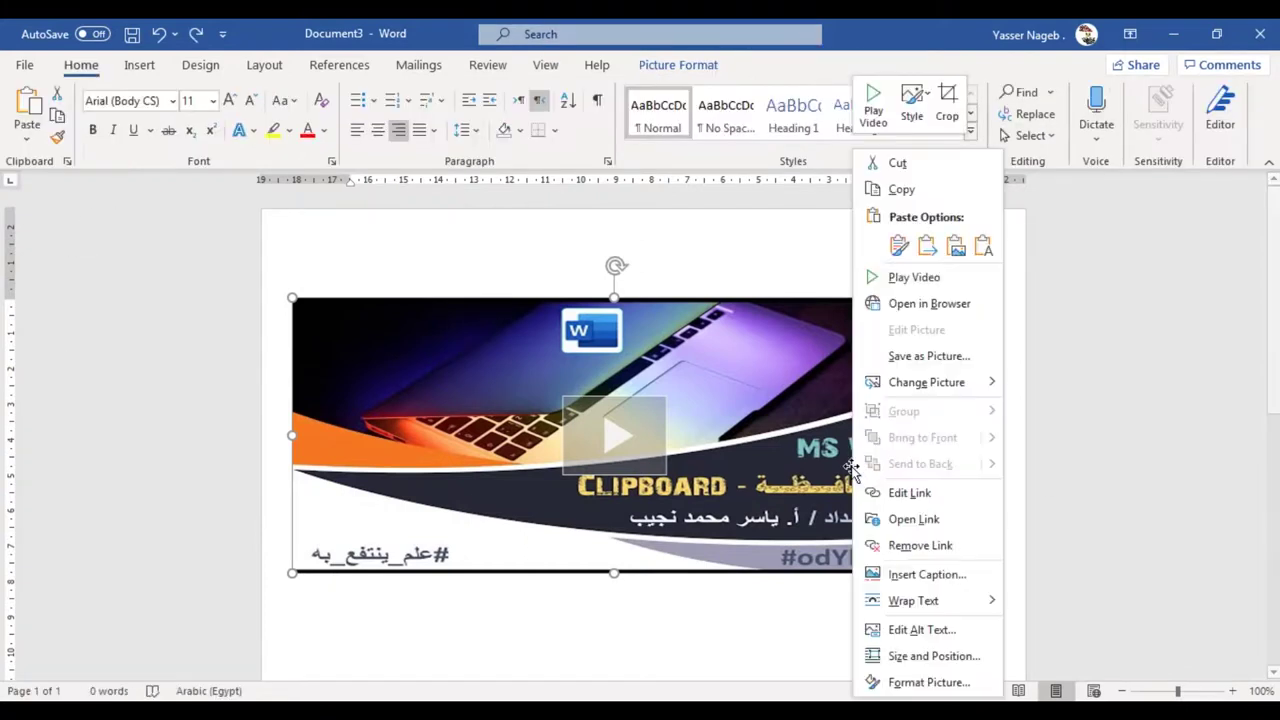
click(909, 492)
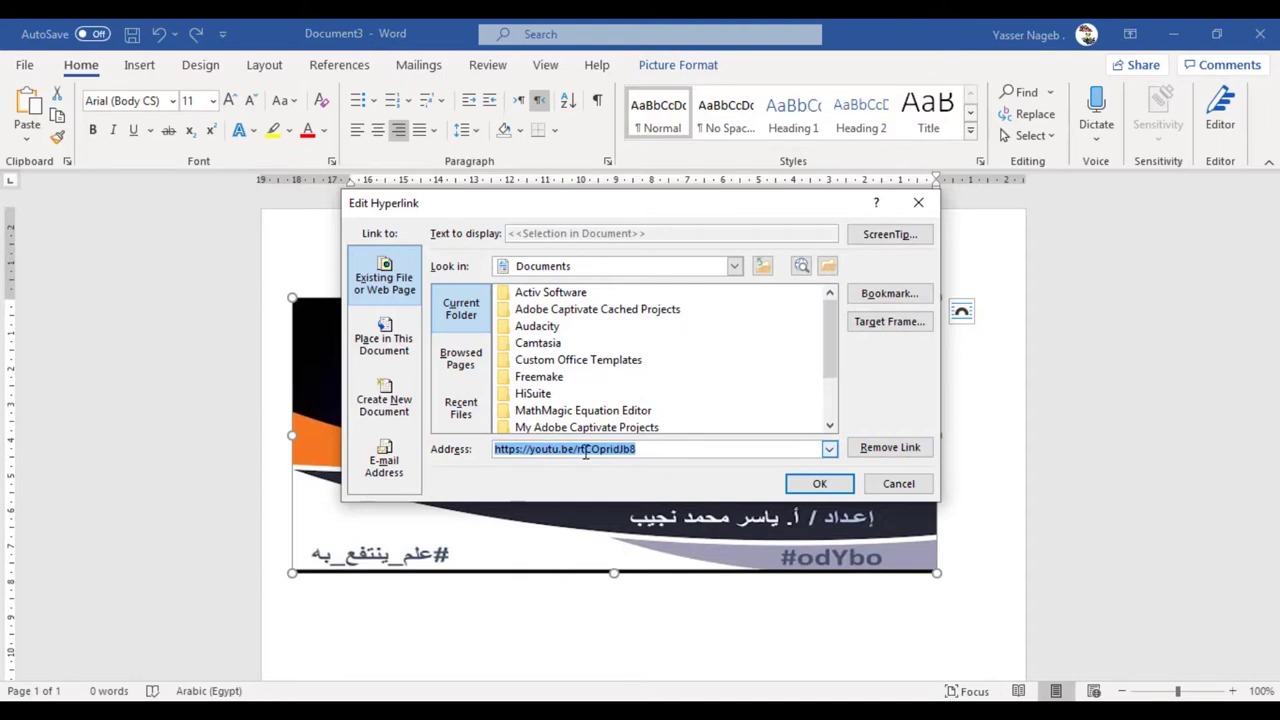
click(900, 485)
right_click(820, 487)
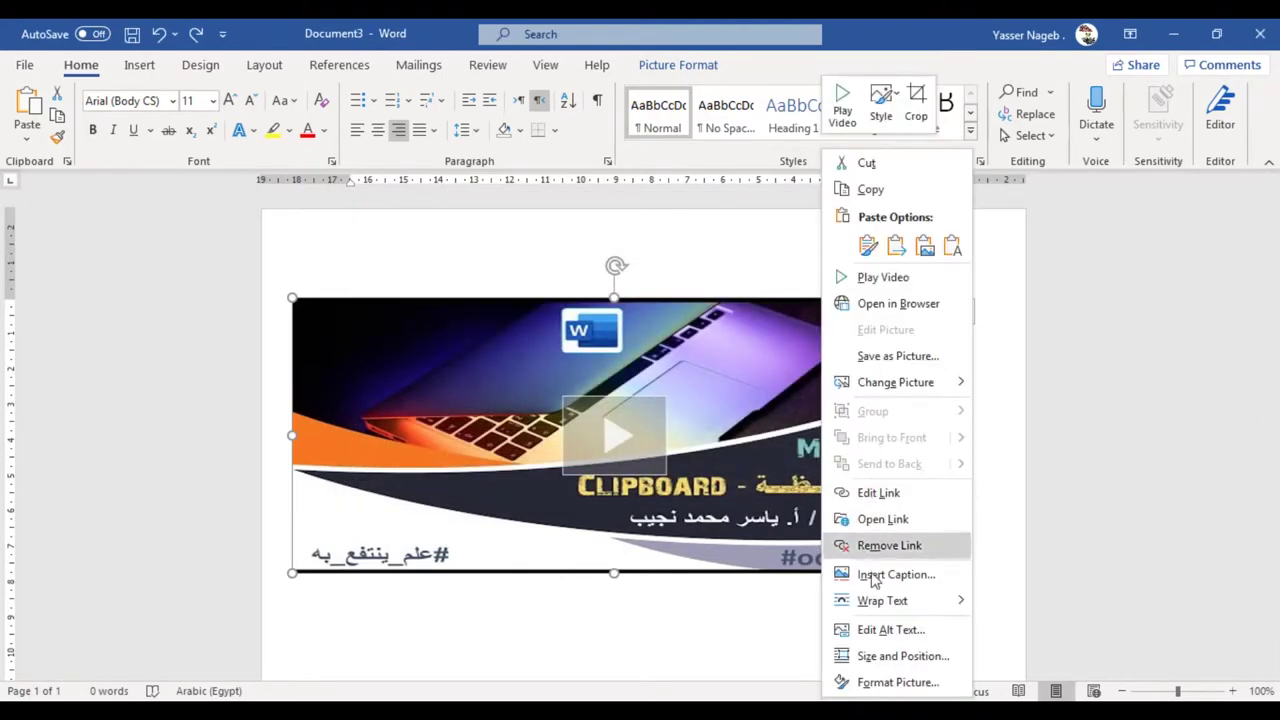
click(728, 628)
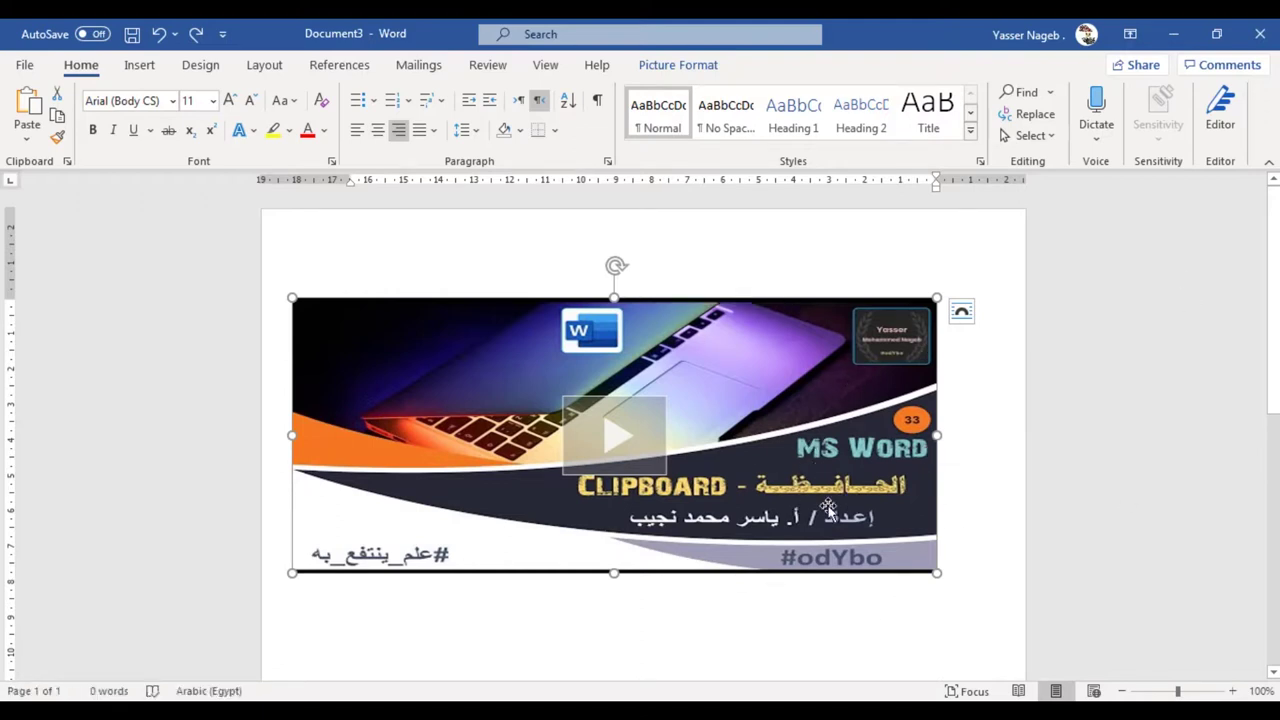
key(Delete)
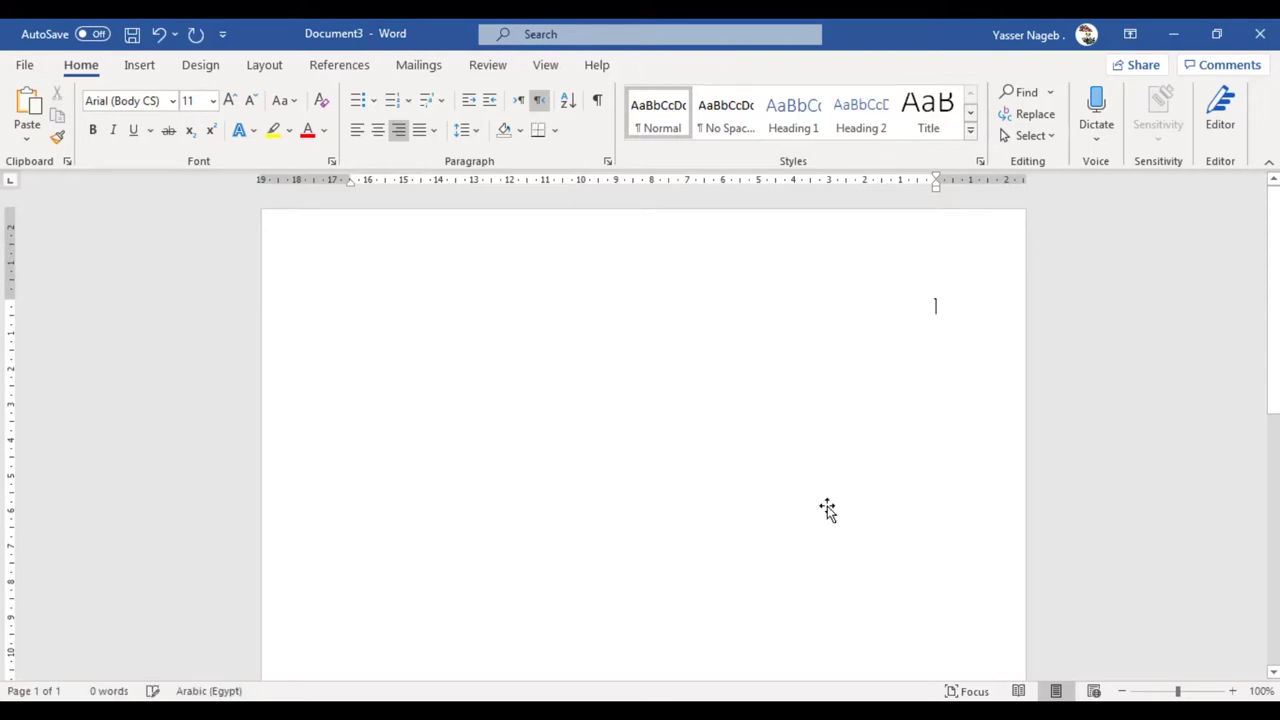
Step: Embed the MS Word 34 ZOOM lesson YouTube video, sized 9.53 × 12.7 cm
click(139, 65)
click(672, 125)
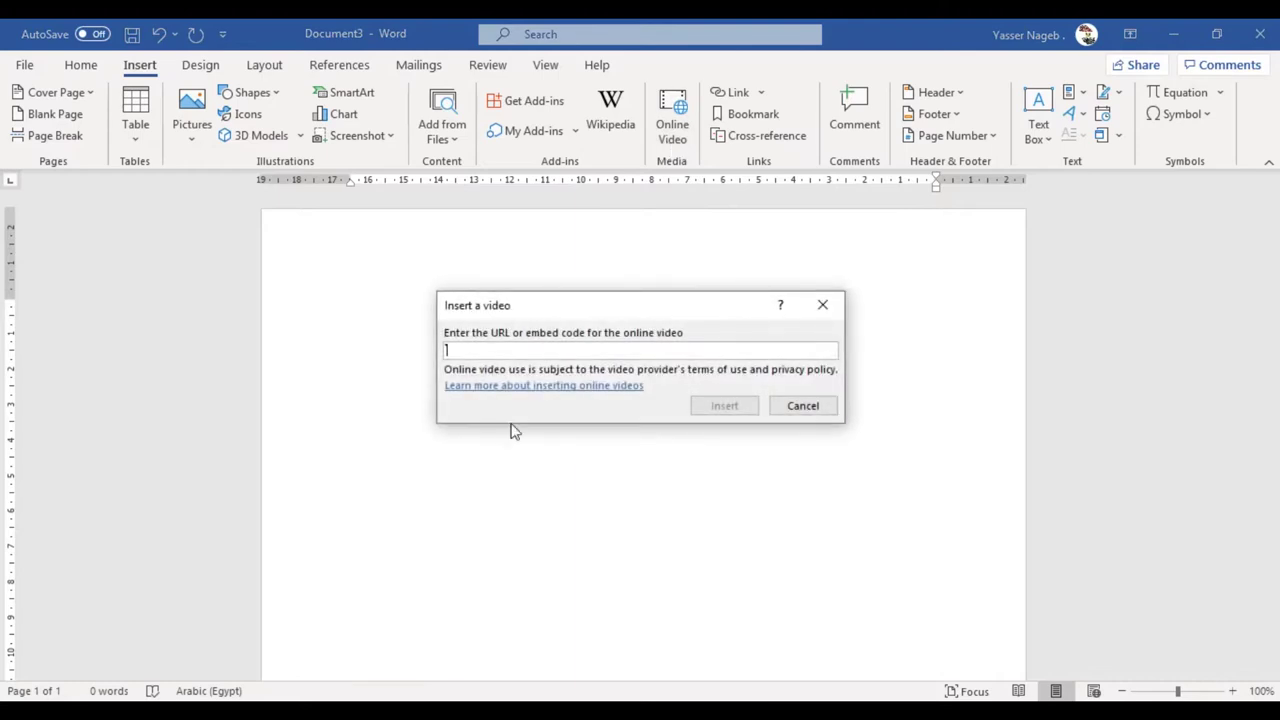
right_click(591, 354)
click(634, 408)
click(731, 405)
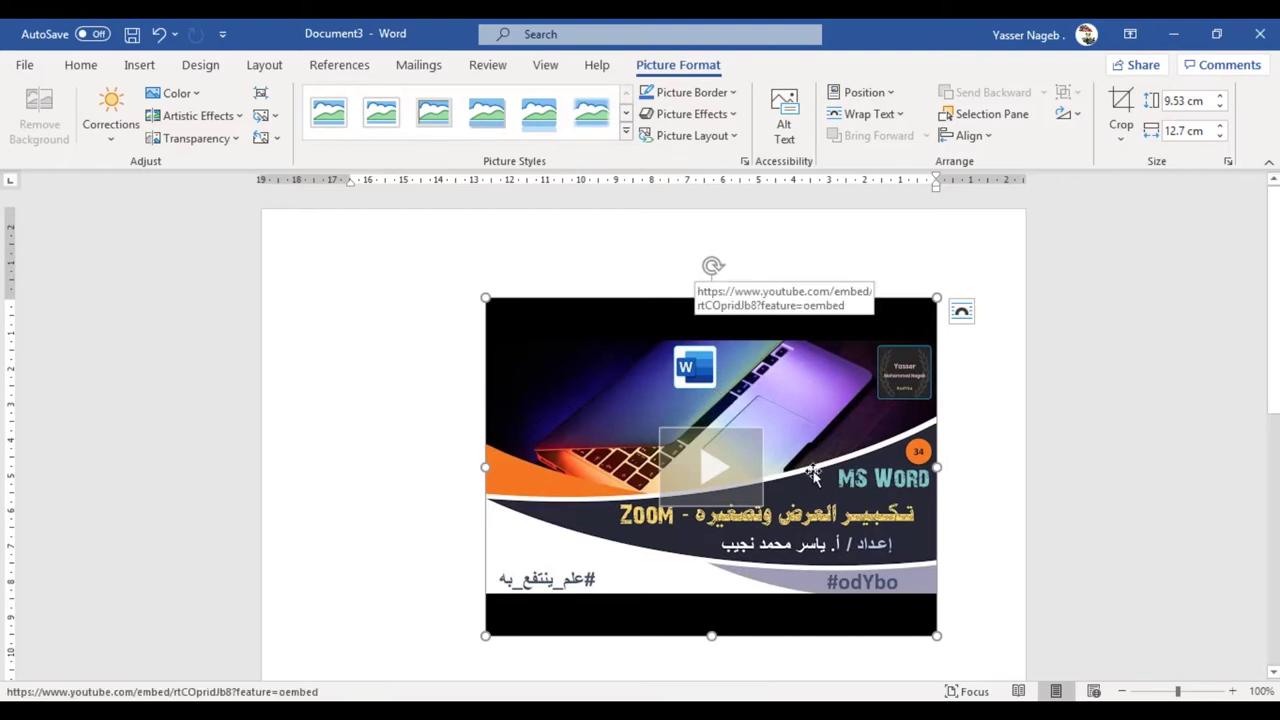
scroll(797, 274, down, 1)
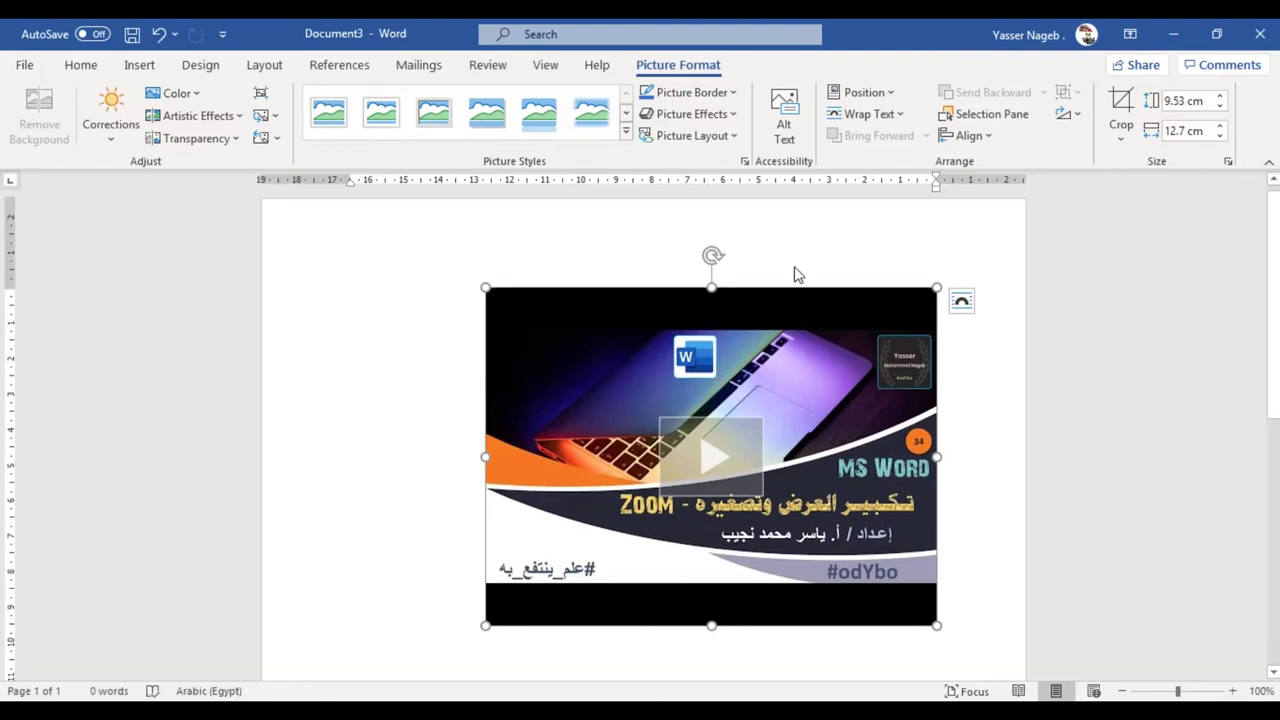
click(139, 64)
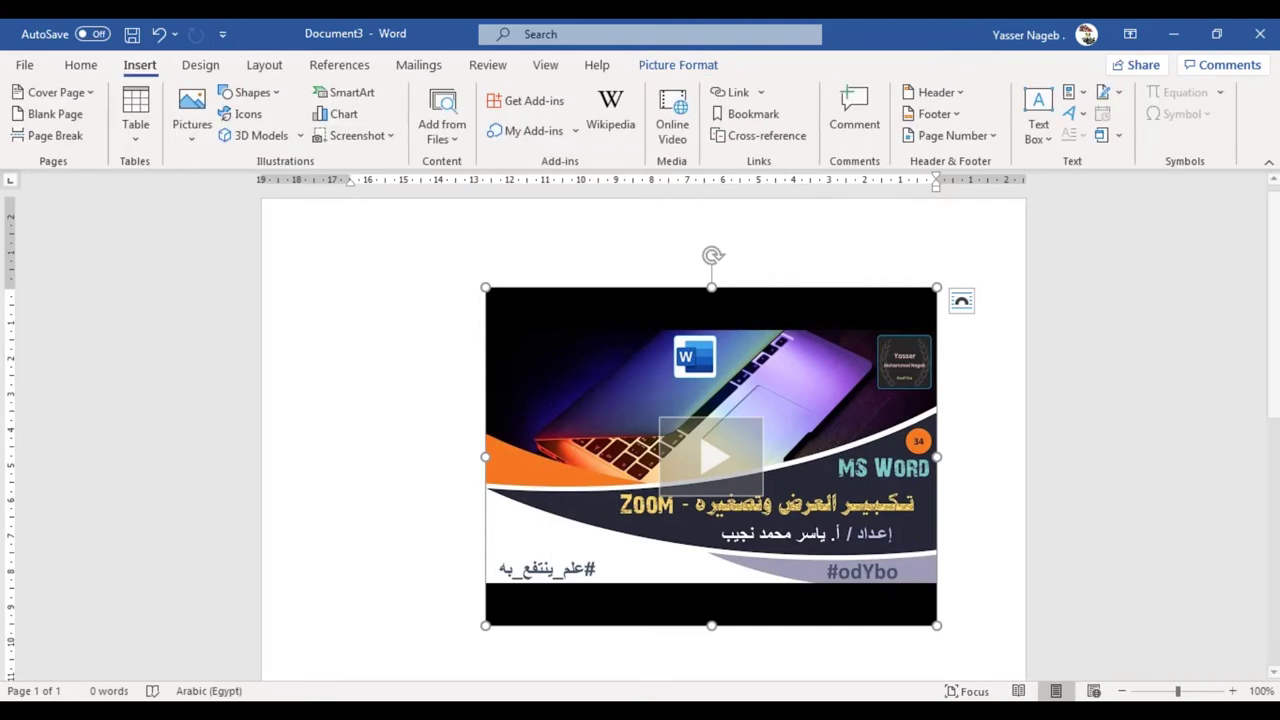